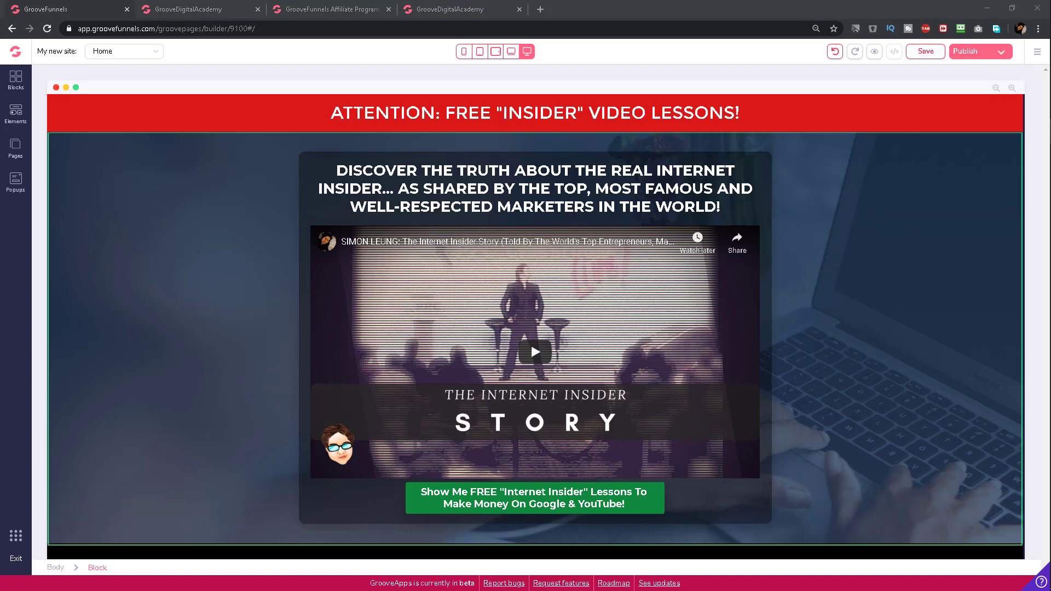
- Add a new page from the Blank Canvas 'Start from scratch' template, creating Page 2
click(15, 148)
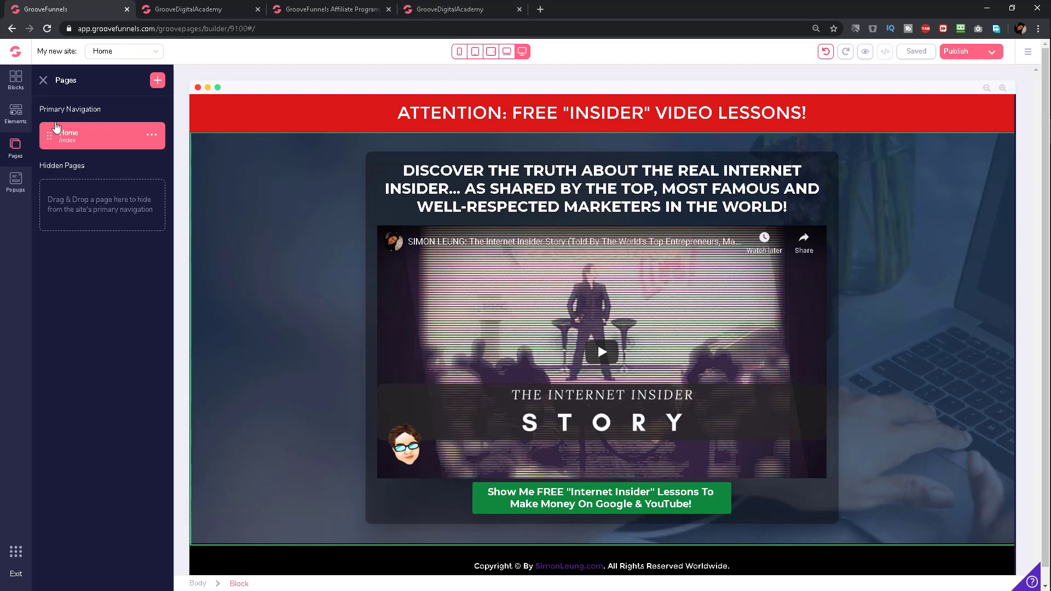
click(158, 80)
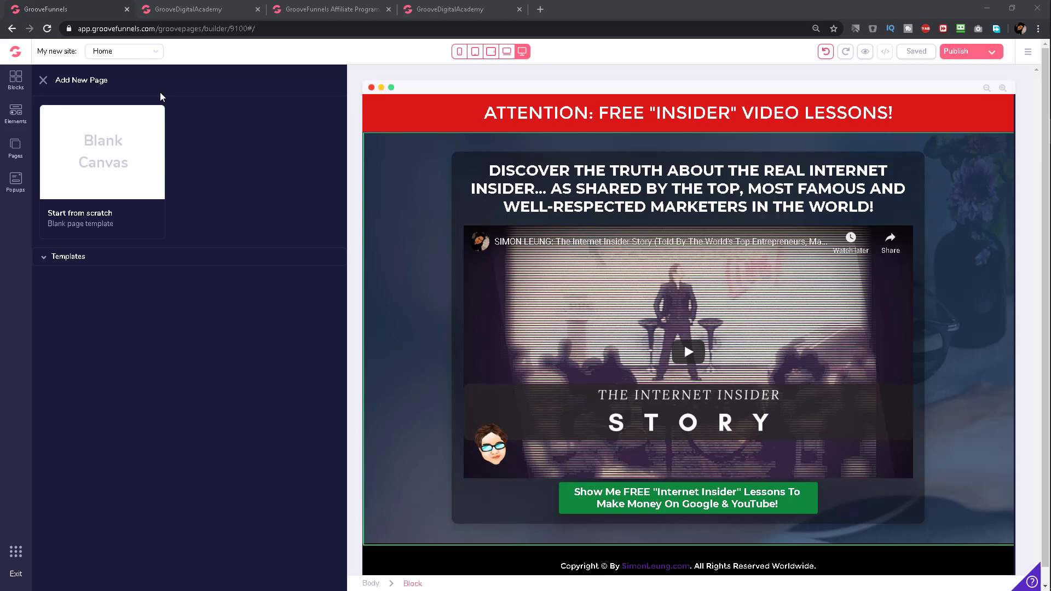
click(147, 137)
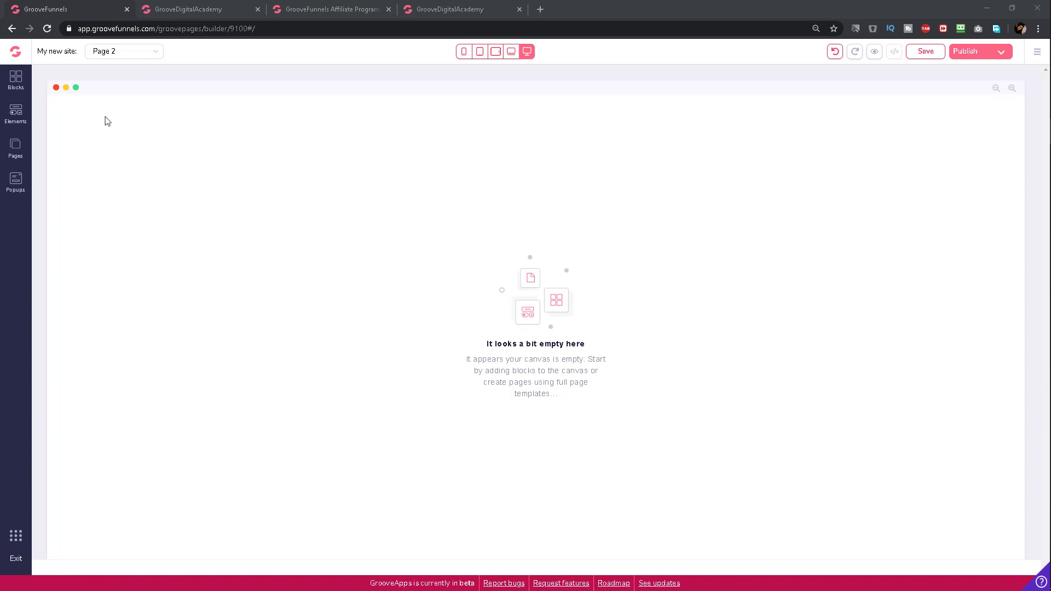
- Place a Wireframes > Empty 'Empty container' block at the top of Page 2
click(16, 80)
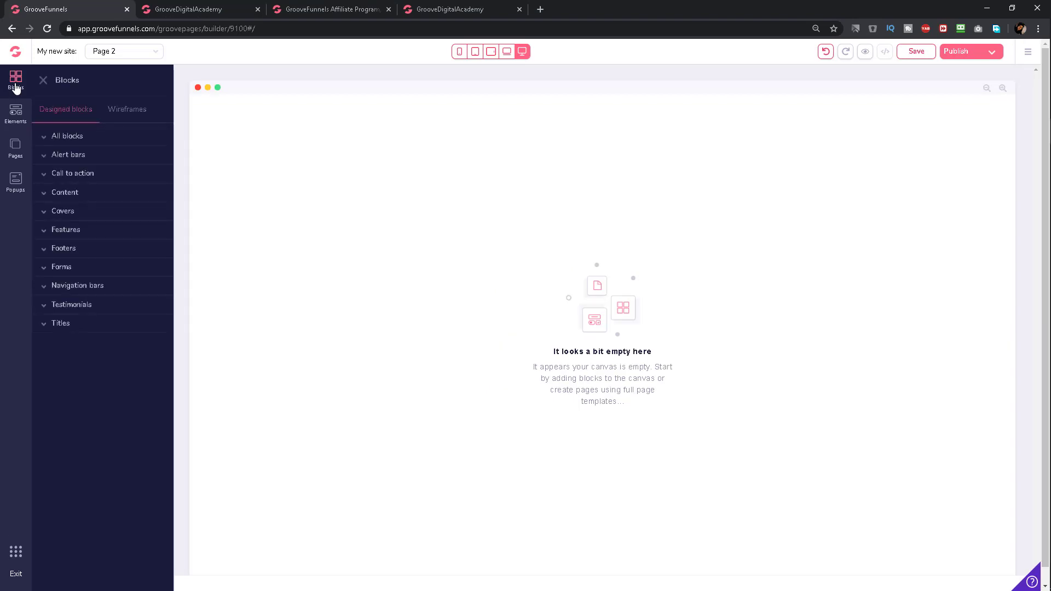
click(118, 113)
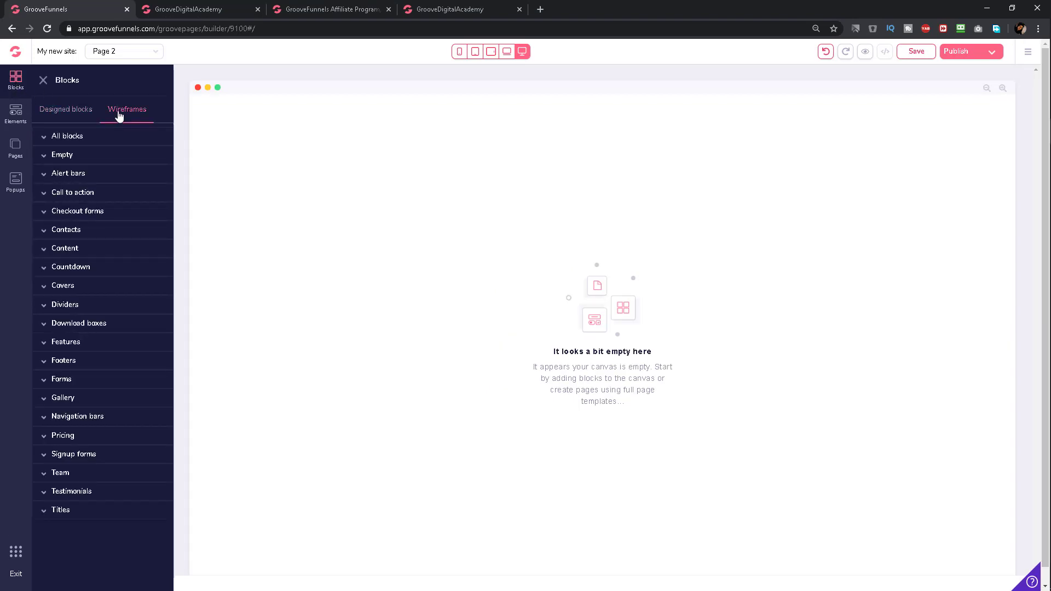
click(47, 155)
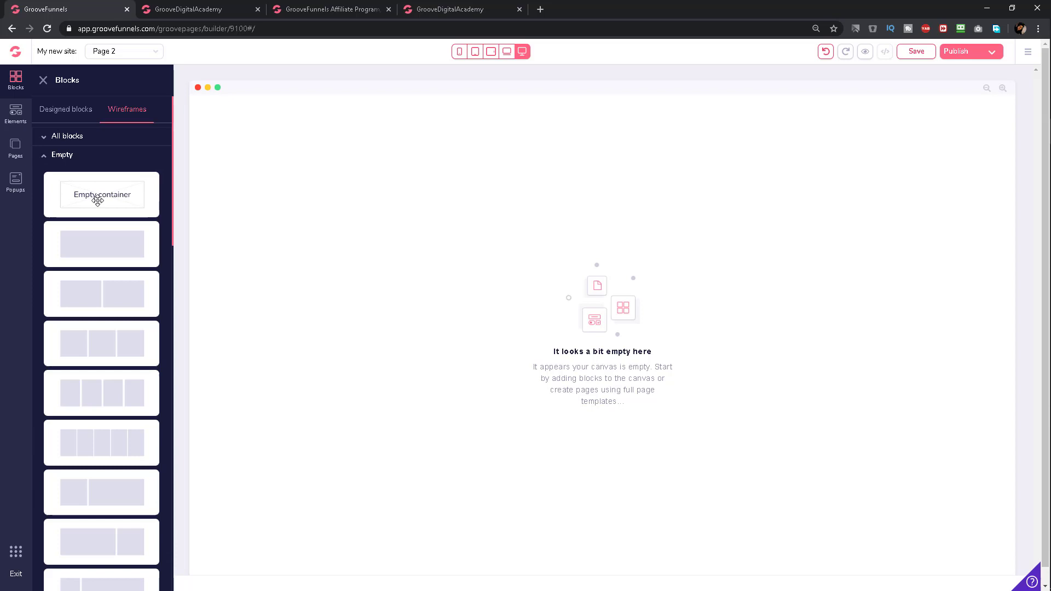
drag(91, 195, 502, 204)
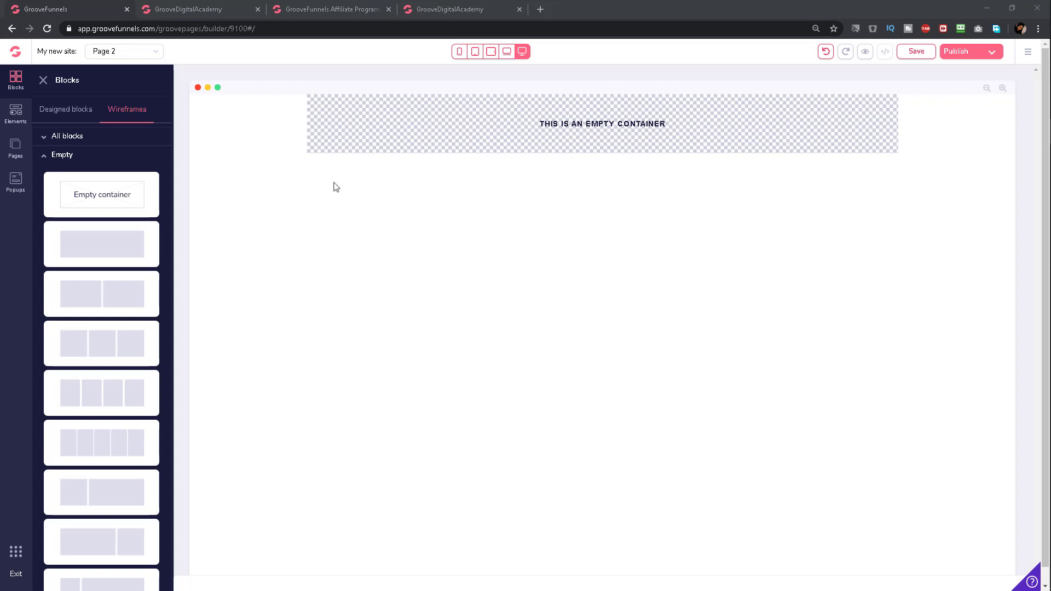
click(21, 156)
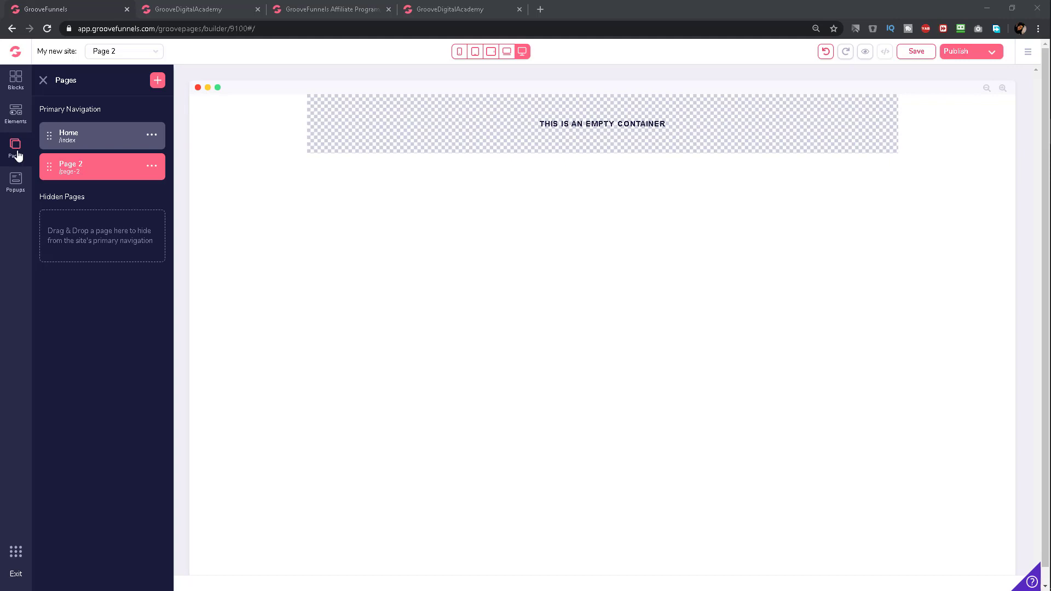
- Move Page 2 into the Hidden Pages group and open its Edit settings
drag(149, 167, 147, 240)
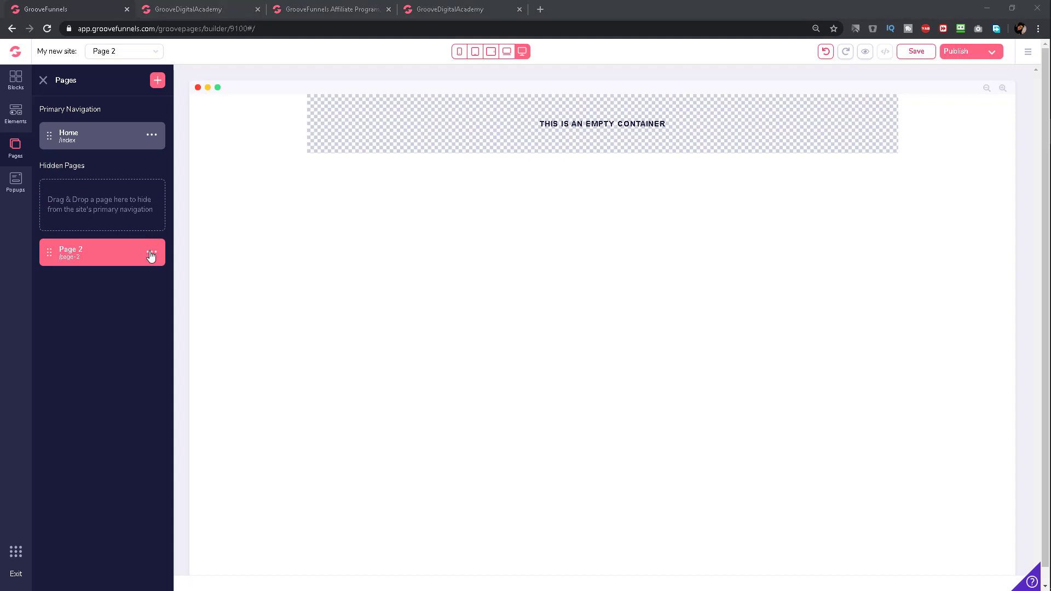
click(151, 252)
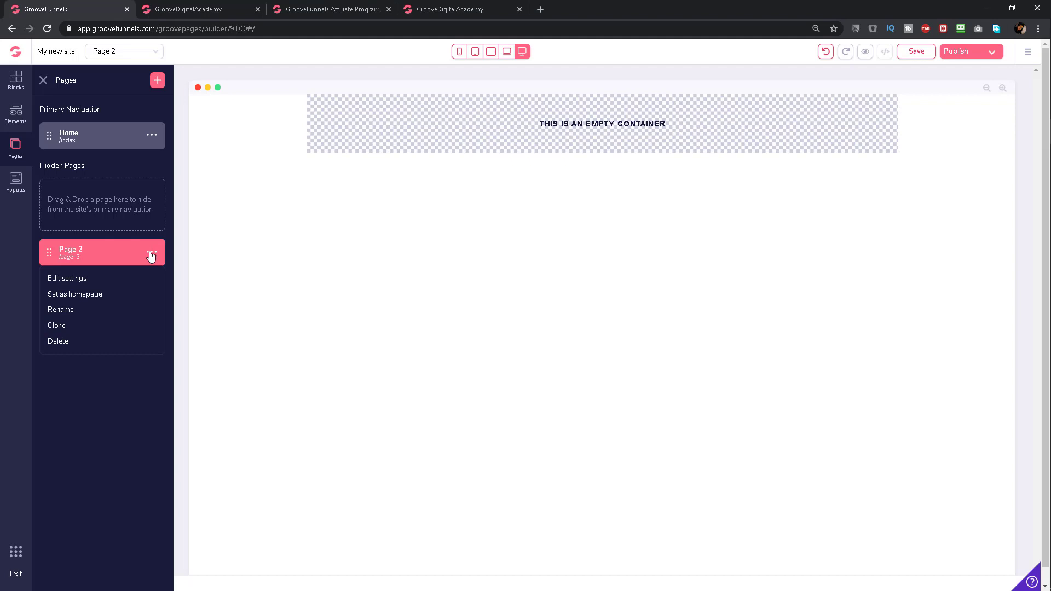
click(84, 279)
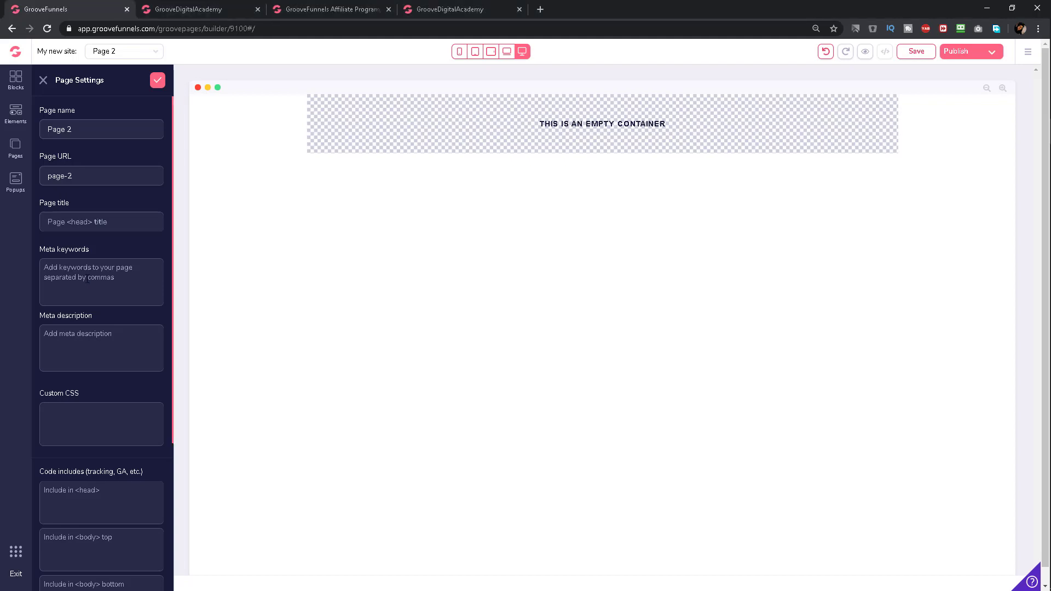
- Rename Page 2 to 'GrooveFunnels Affiliate Link' with page URL 'groovefunnels'
triple_click(65, 130)
key(BackSpace)
text(Groo)
text(veFunnels Af)
text(filiate Link)
key(Tab)
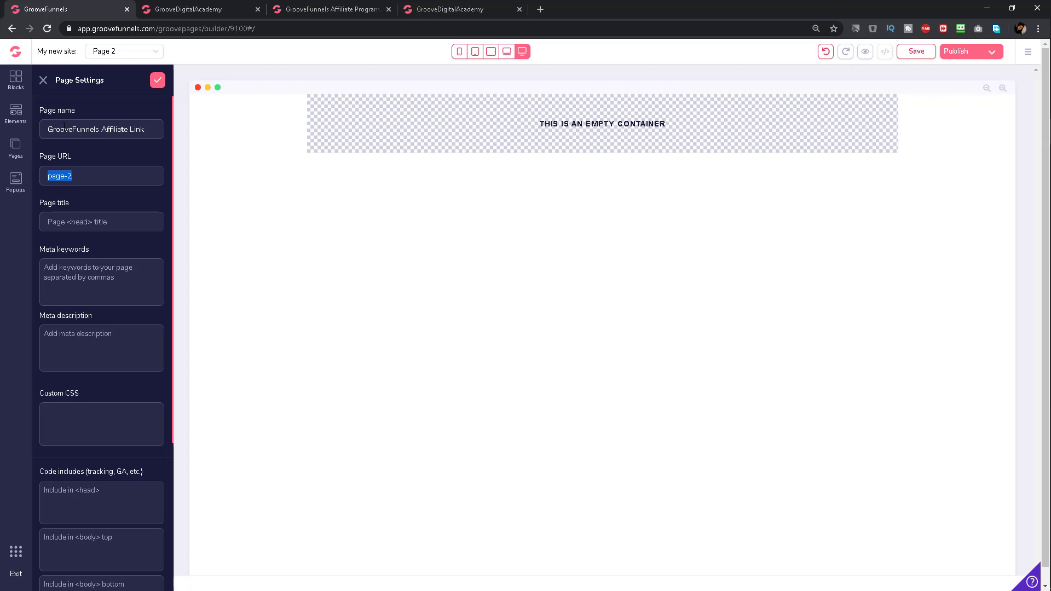
text(groov)
text(efunnels)
- Set the page title to 'GrooveFunnels', save with Ctrl+S, and switch to the redirect tutorial
text(Groov)
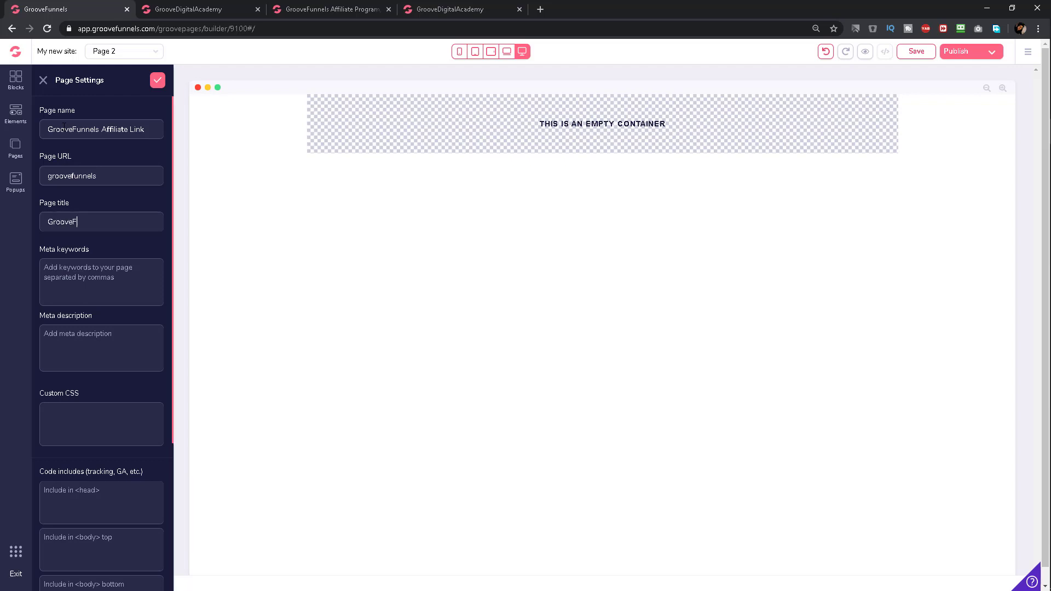
text(unnels)
scroll(145, 493, down, 4)
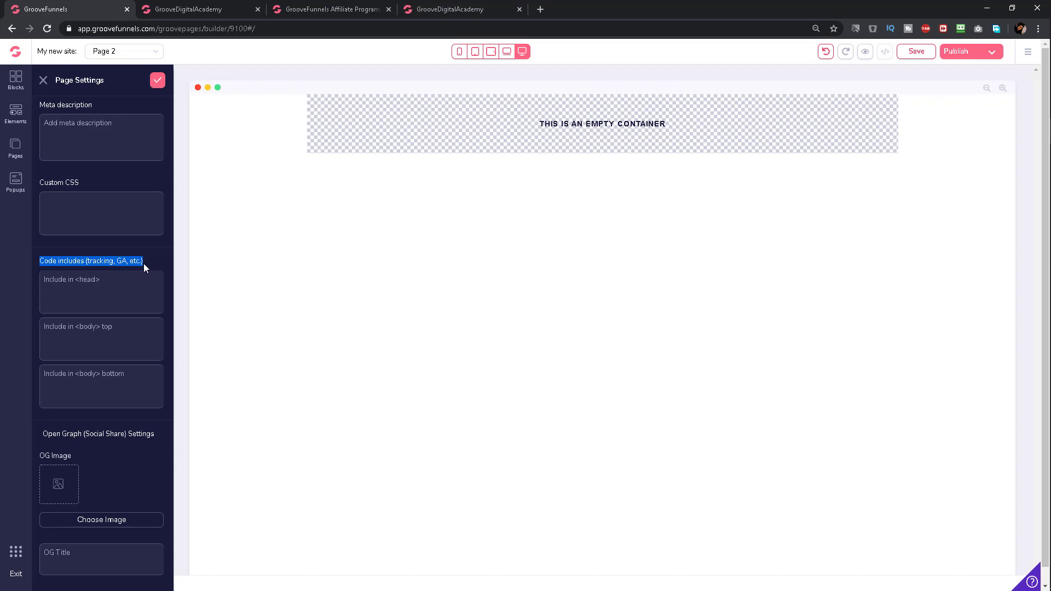
key(ctrl+s)
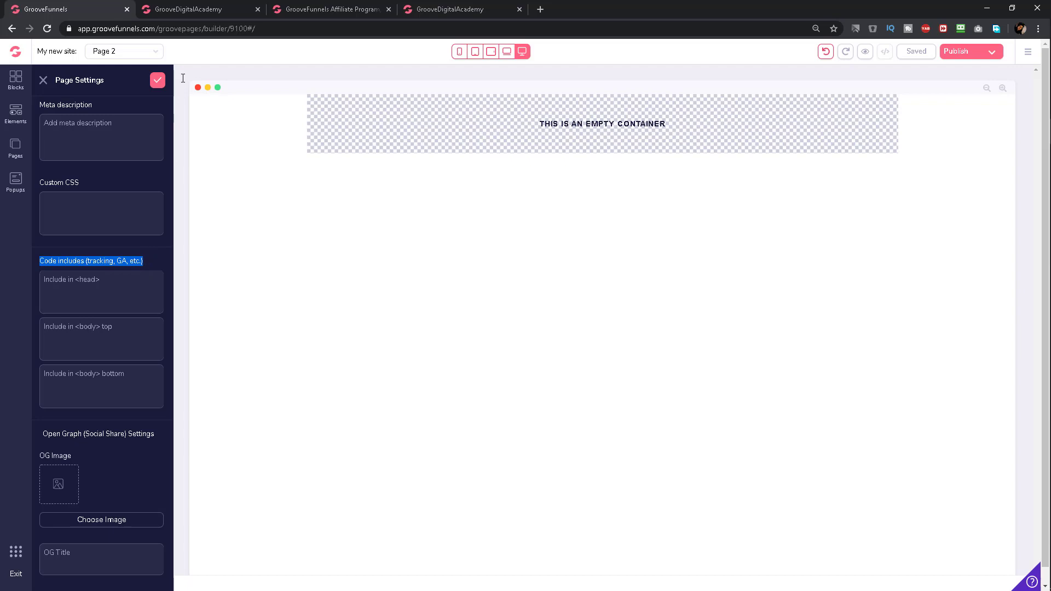
click(196, 9)
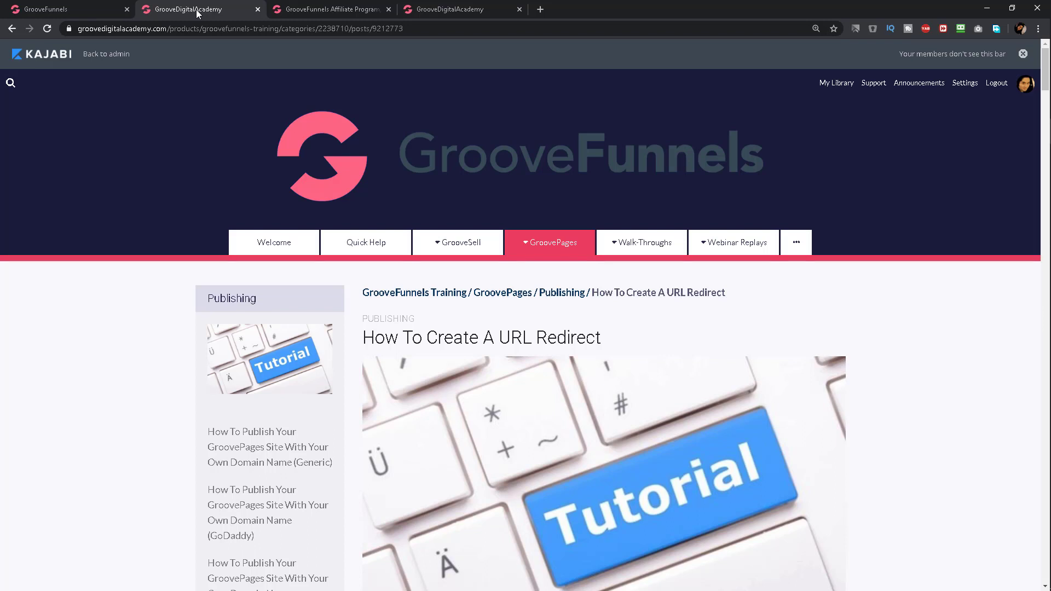
- Find 'meta' in the tutorial and select the meta refresh redirect code line
key(ctrl+f)
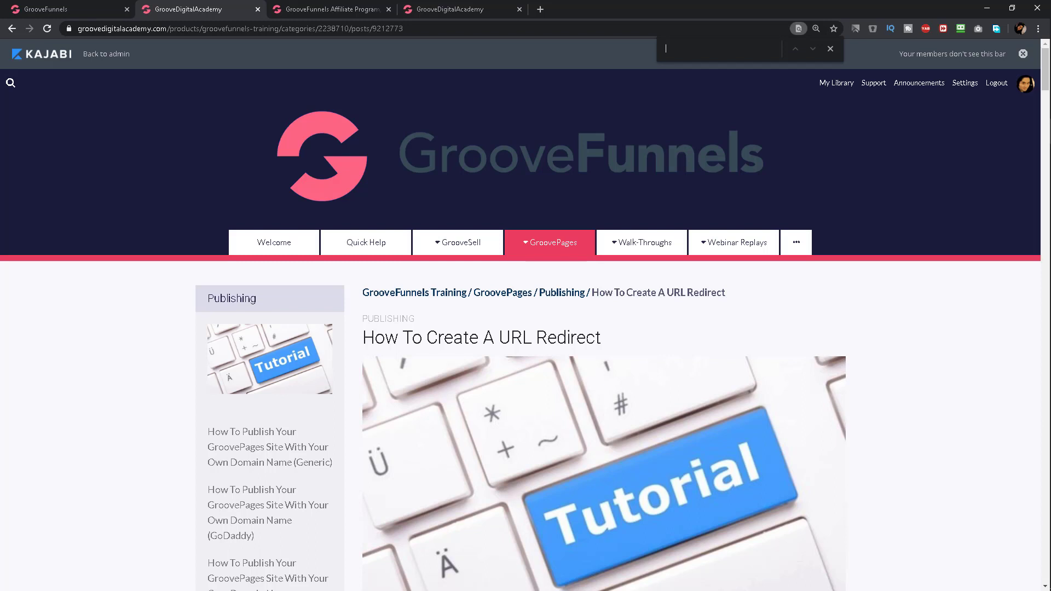
text(meta)
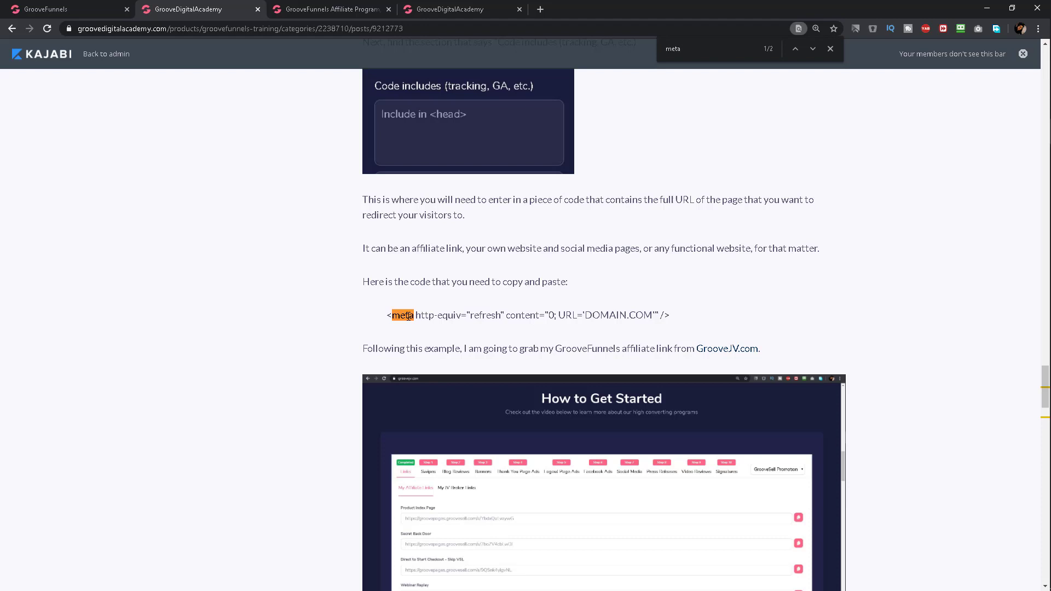
drag(387, 316, 667, 316)
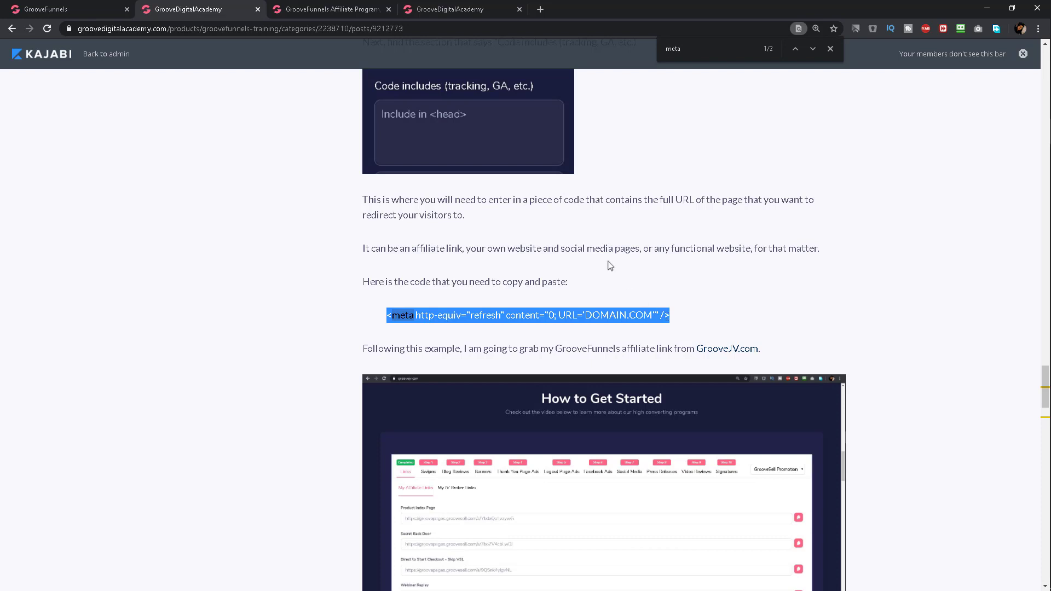
- Copy the Product Index Page affiliate link from the groovejv.com links panel
click(344, 10)
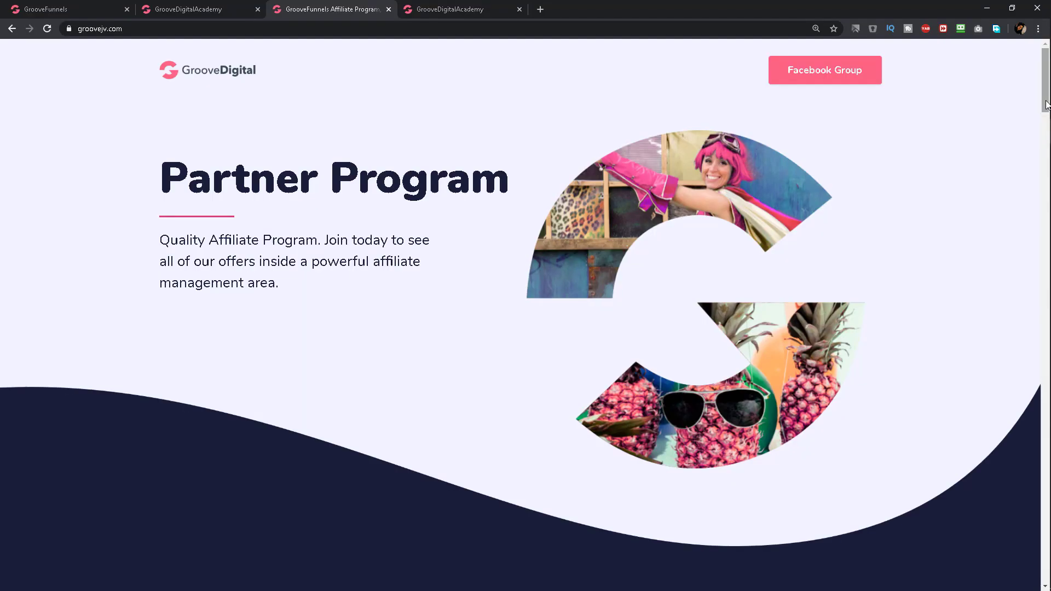
drag(1046, 66, 1047, 104)
scroll(1047, 104, down, 6)
scroll(1047, 104, down, 5)
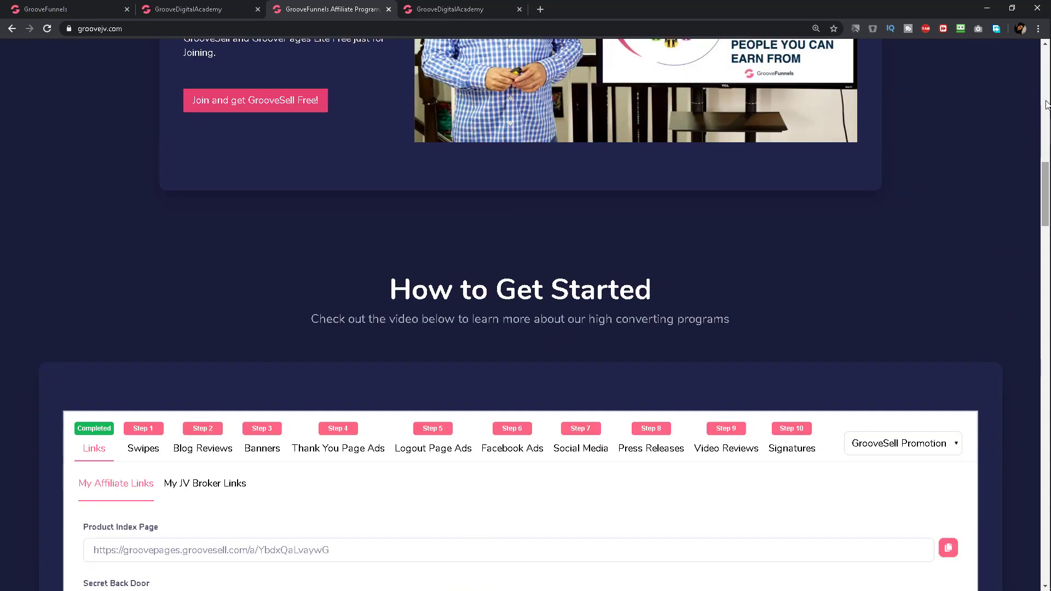
scroll(1047, 104, down, 4)
scroll(1046, 104, down, 1)
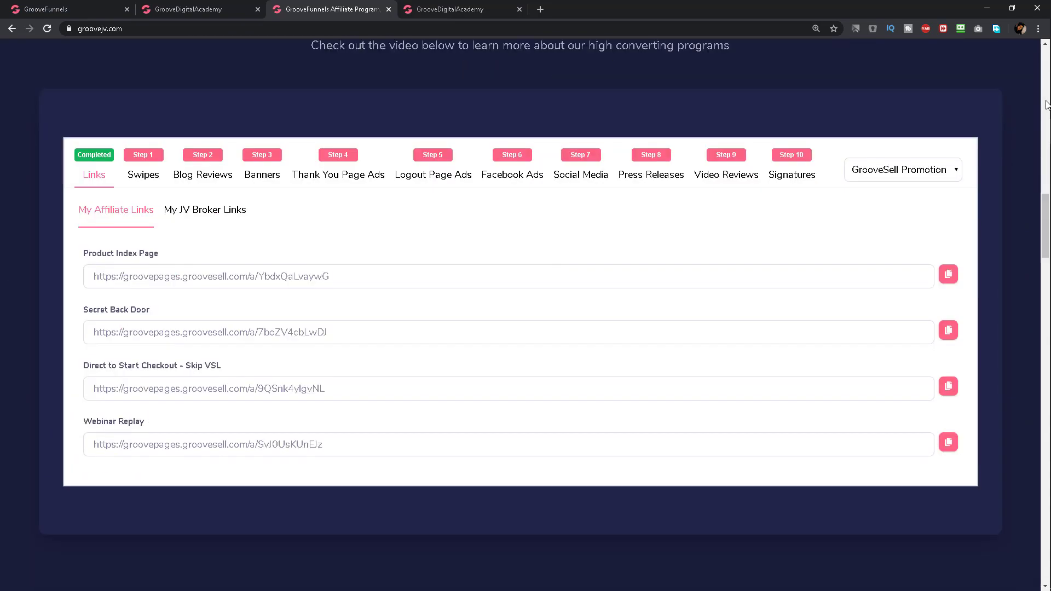
click(300, 280)
right_click(299, 280)
click(313, 288)
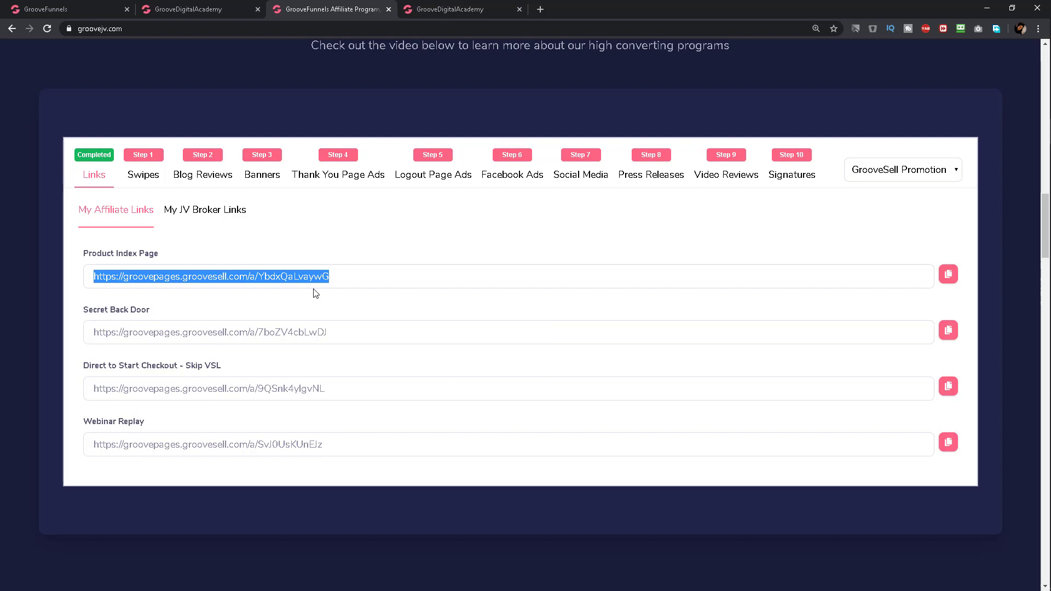
- Copy the tutorial's complete filled-in <meta> refresh line containing the affiliate URL
click(205, 10)
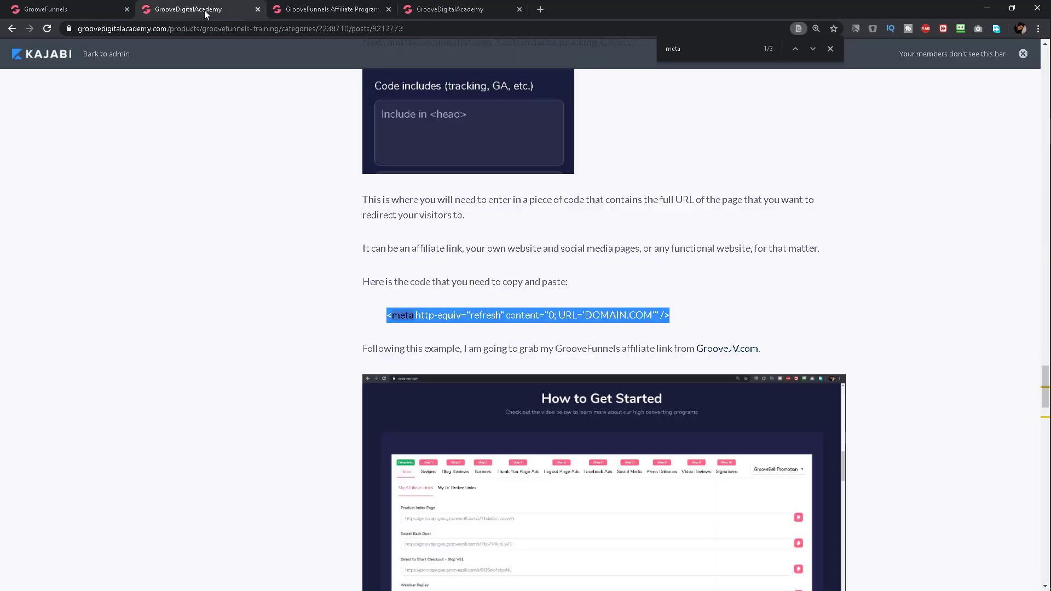
double_click(588, 315)
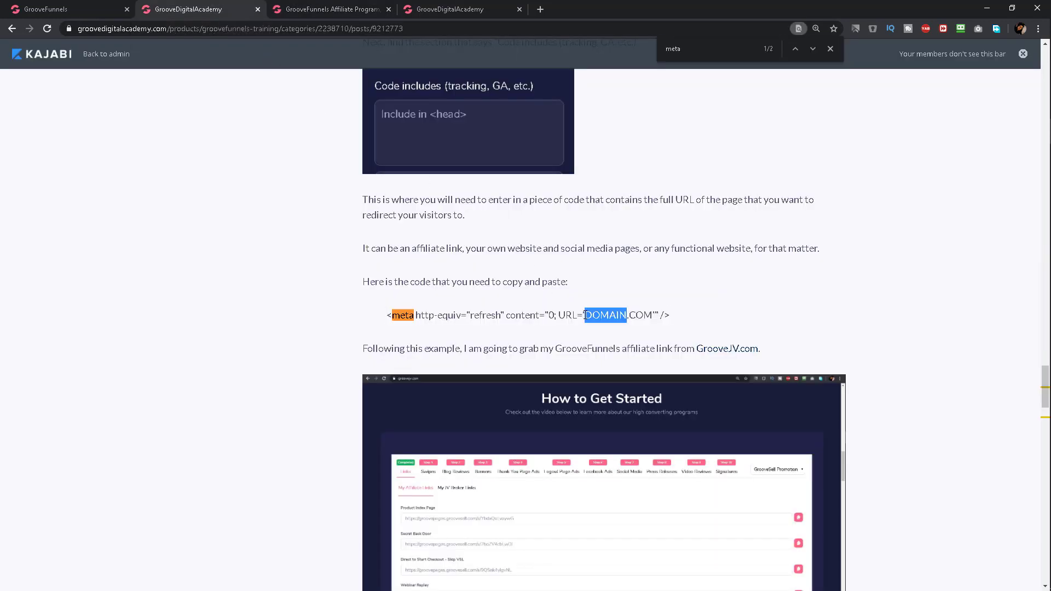
drag(618, 314, 650, 315)
scroll(650, 315, down, 5)
scroll(651, 312, down, 3)
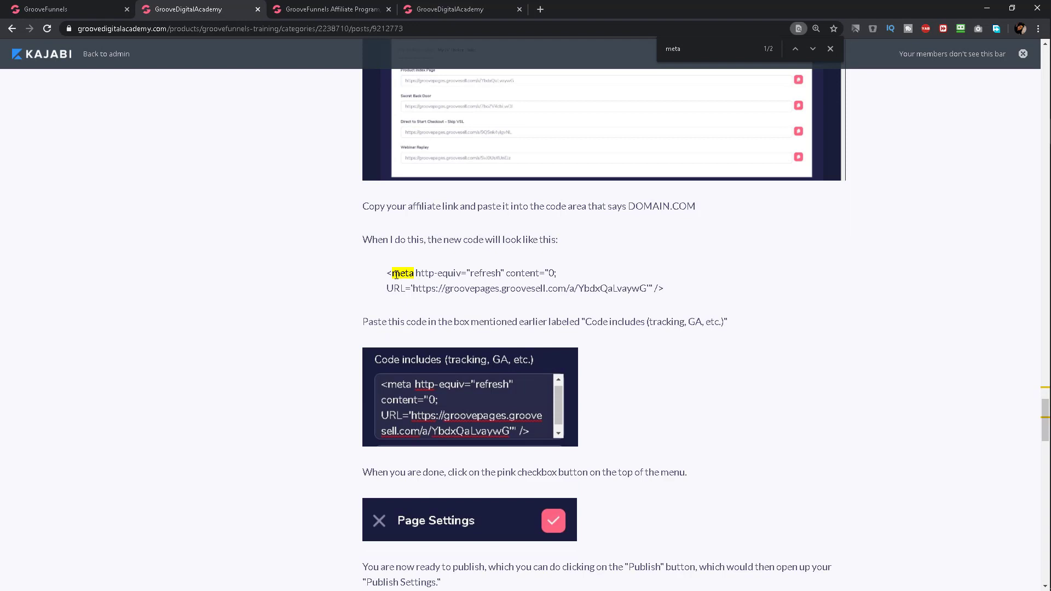
drag(413, 289, 648, 290)
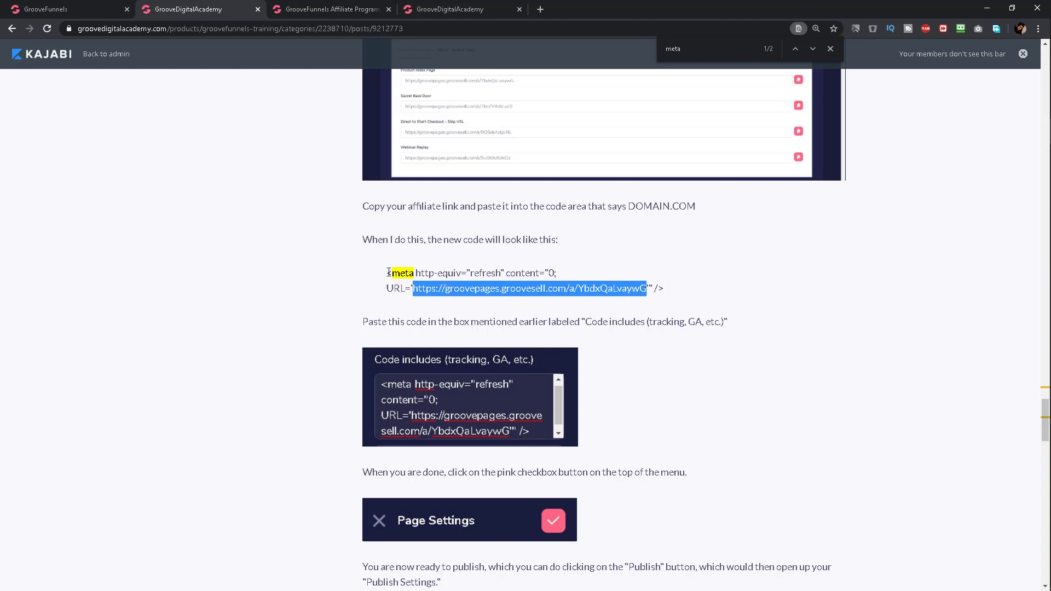
drag(388, 272, 664, 289)
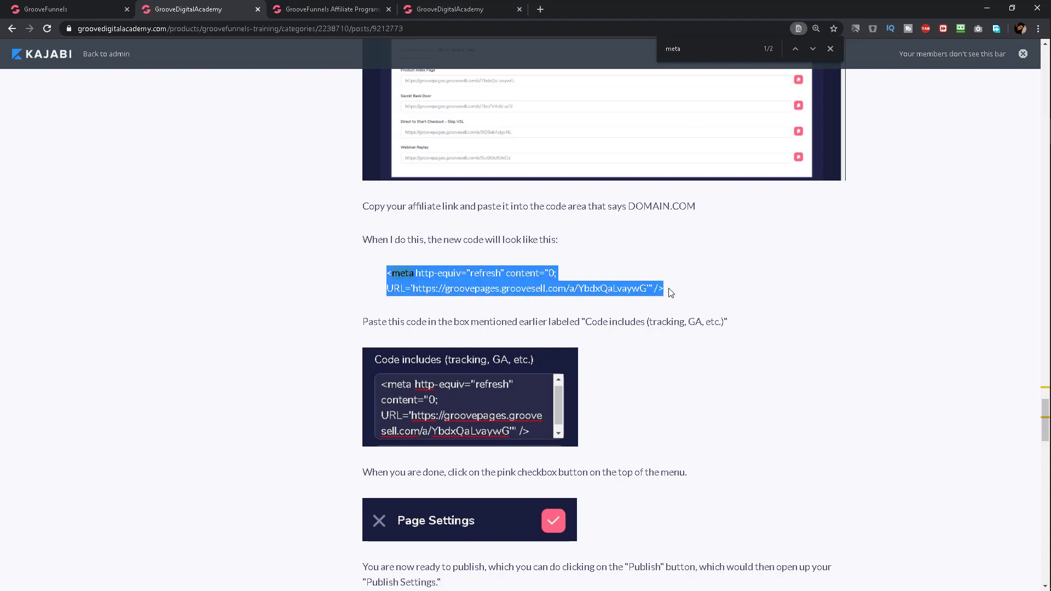
right_click(645, 285)
click(651, 297)
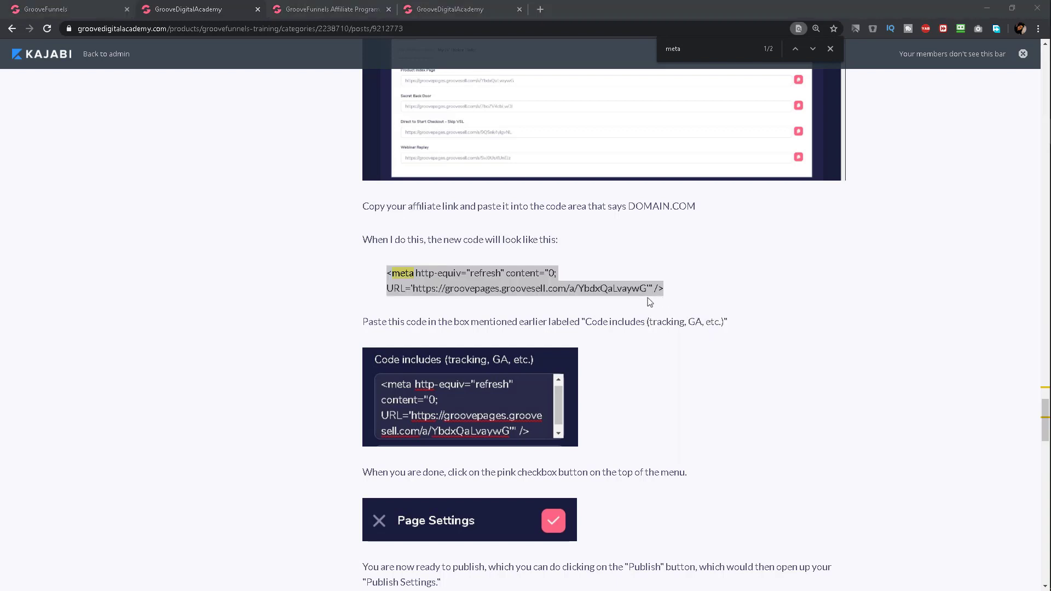
- Paste the meta refresh snippet into 'Include in <head>' and apply the page settings
click(86, 7)
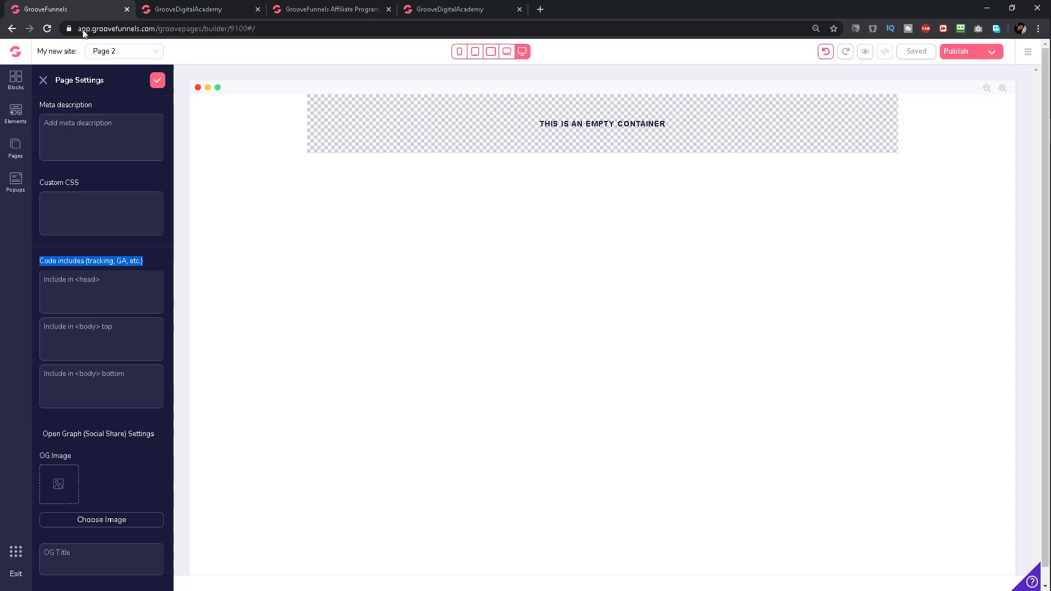
click(65, 285)
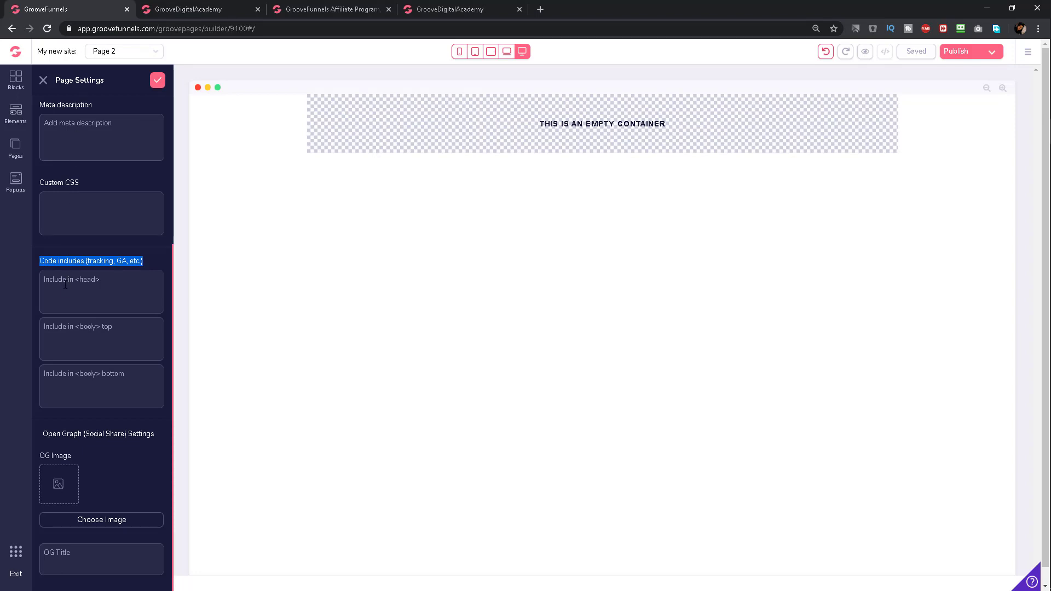
right_click(65, 286)
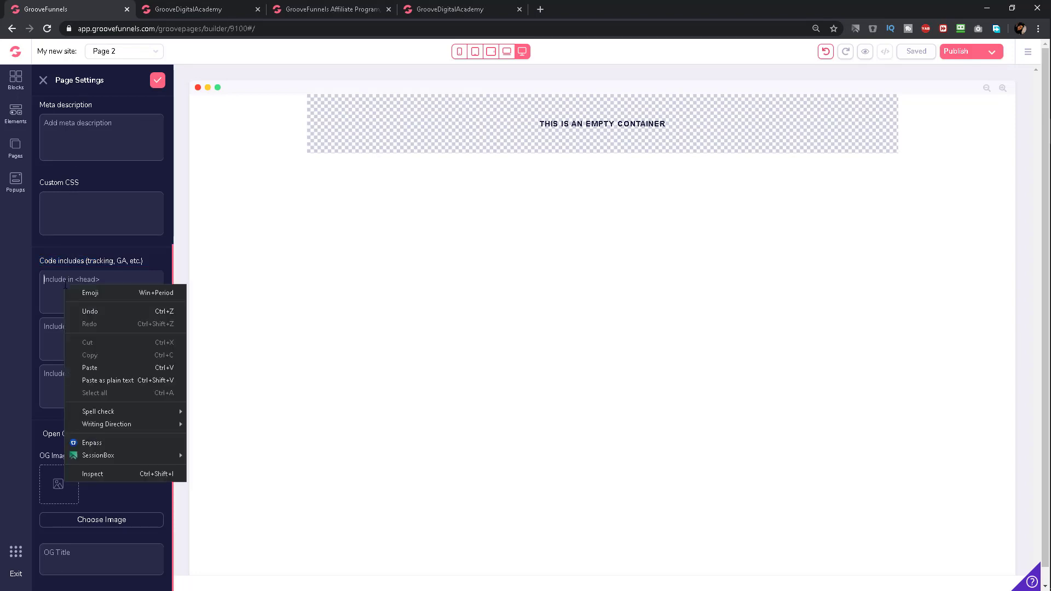
click(88, 368)
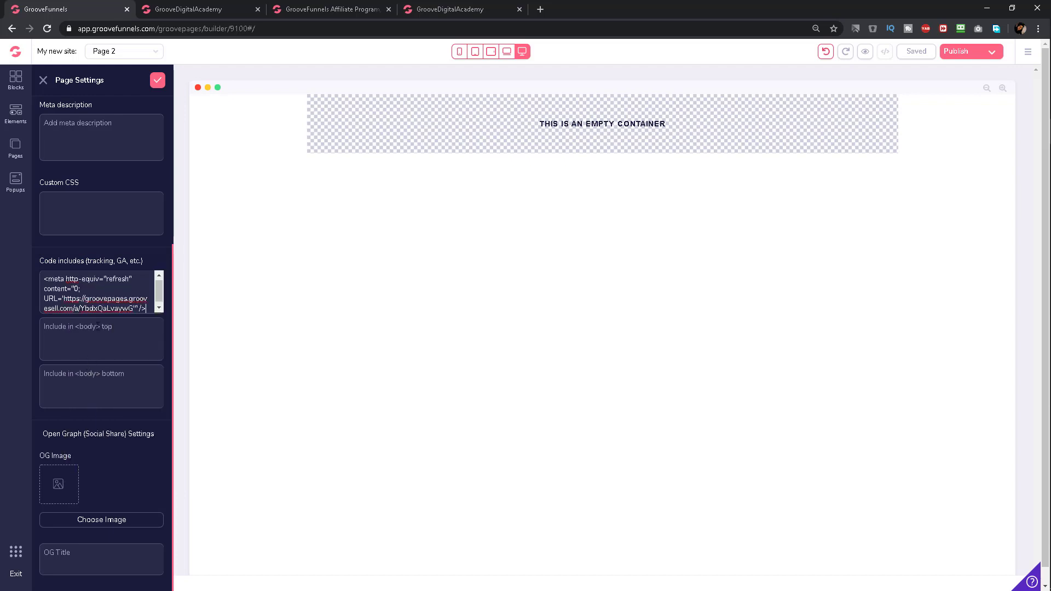
click(157, 81)
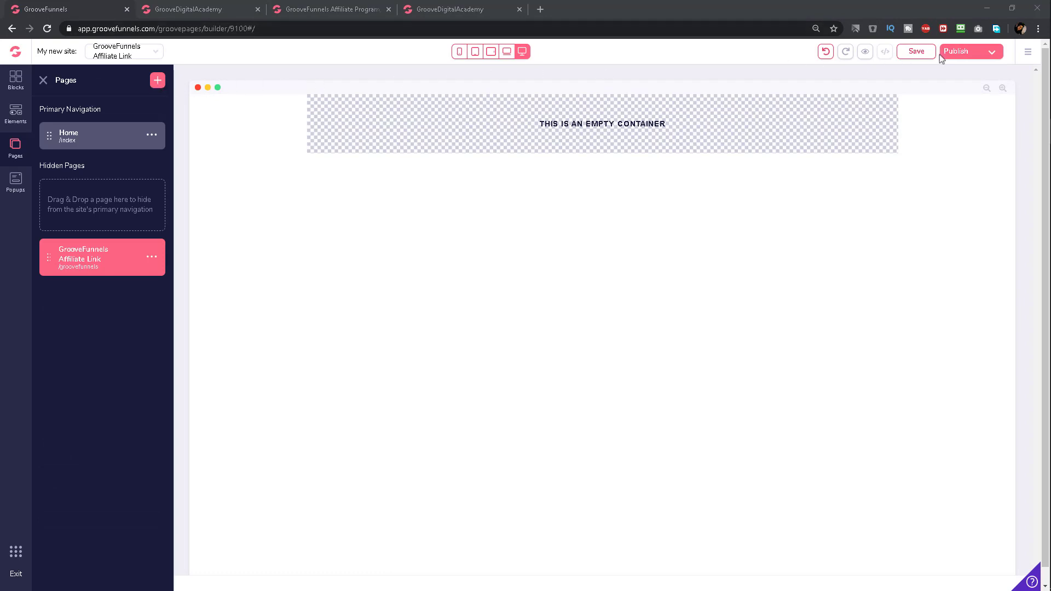
- Publish the site from the Publish Settings panel
click(957, 52)
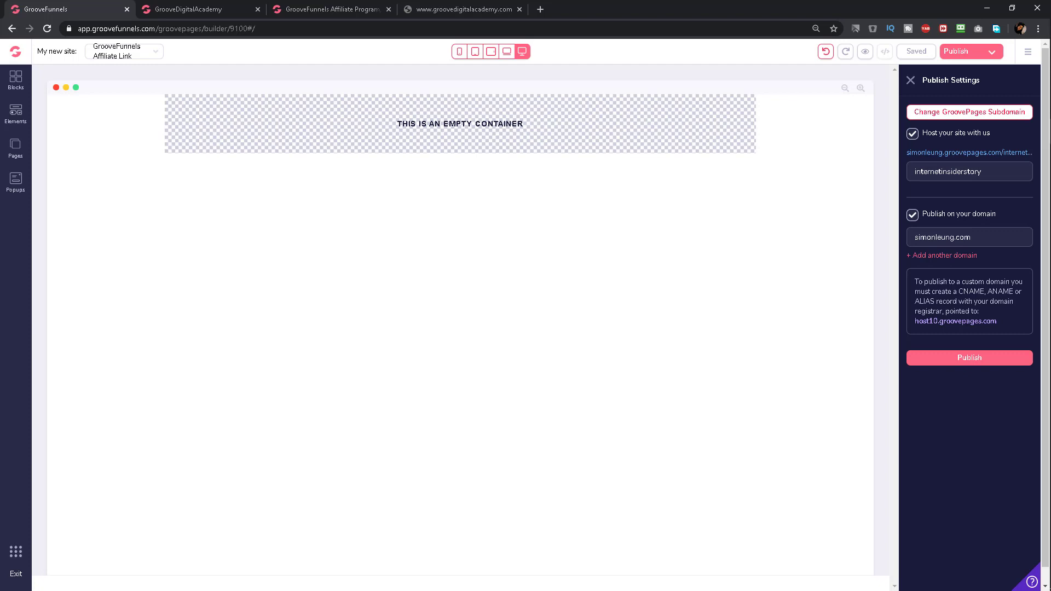
click(978, 361)
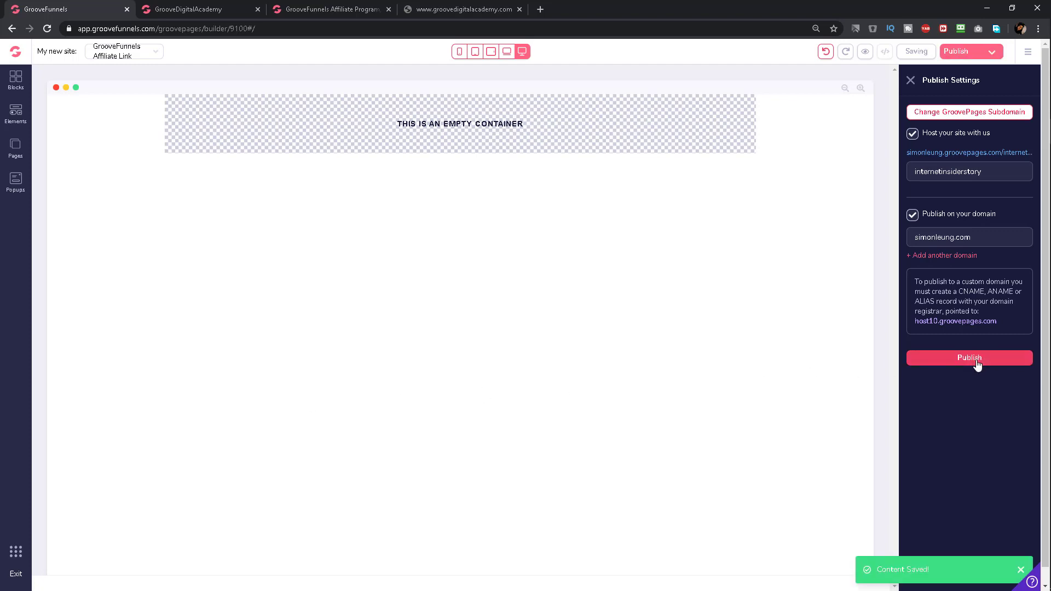